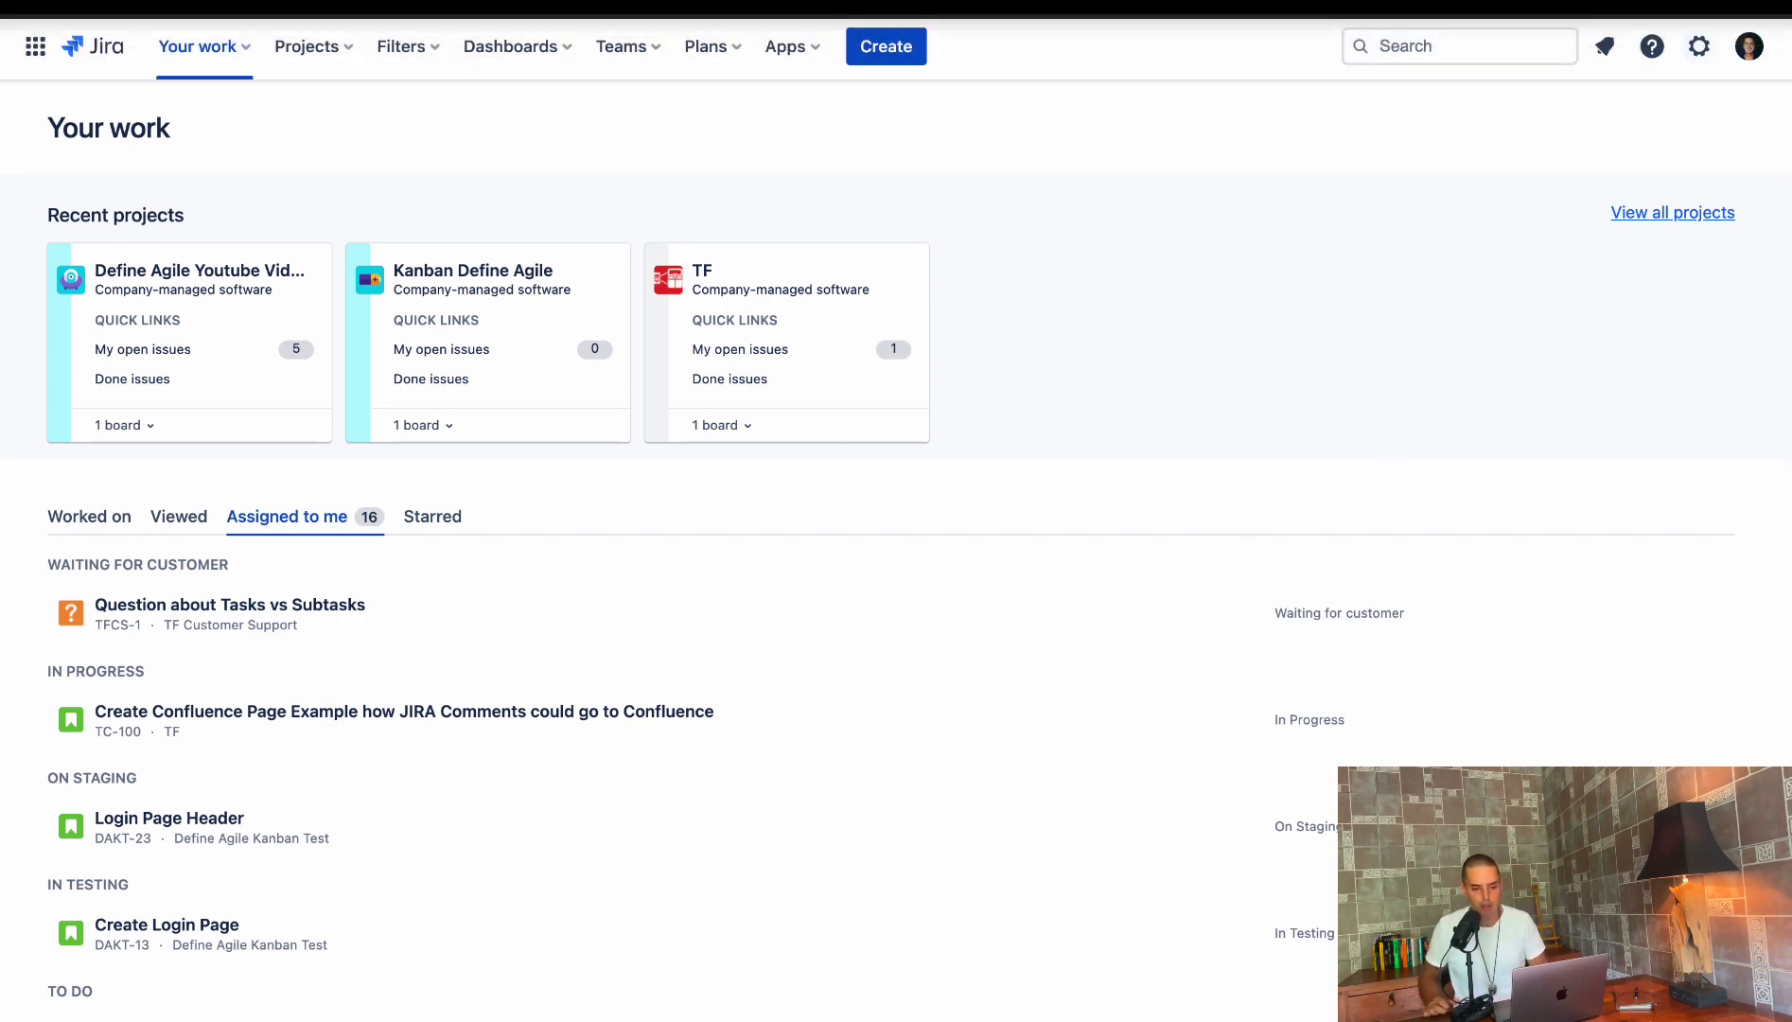
Go to Billing in the admin settings and manage the Jira Software subscription
{"action": "left_click", "coordinate": [1700, 51]}
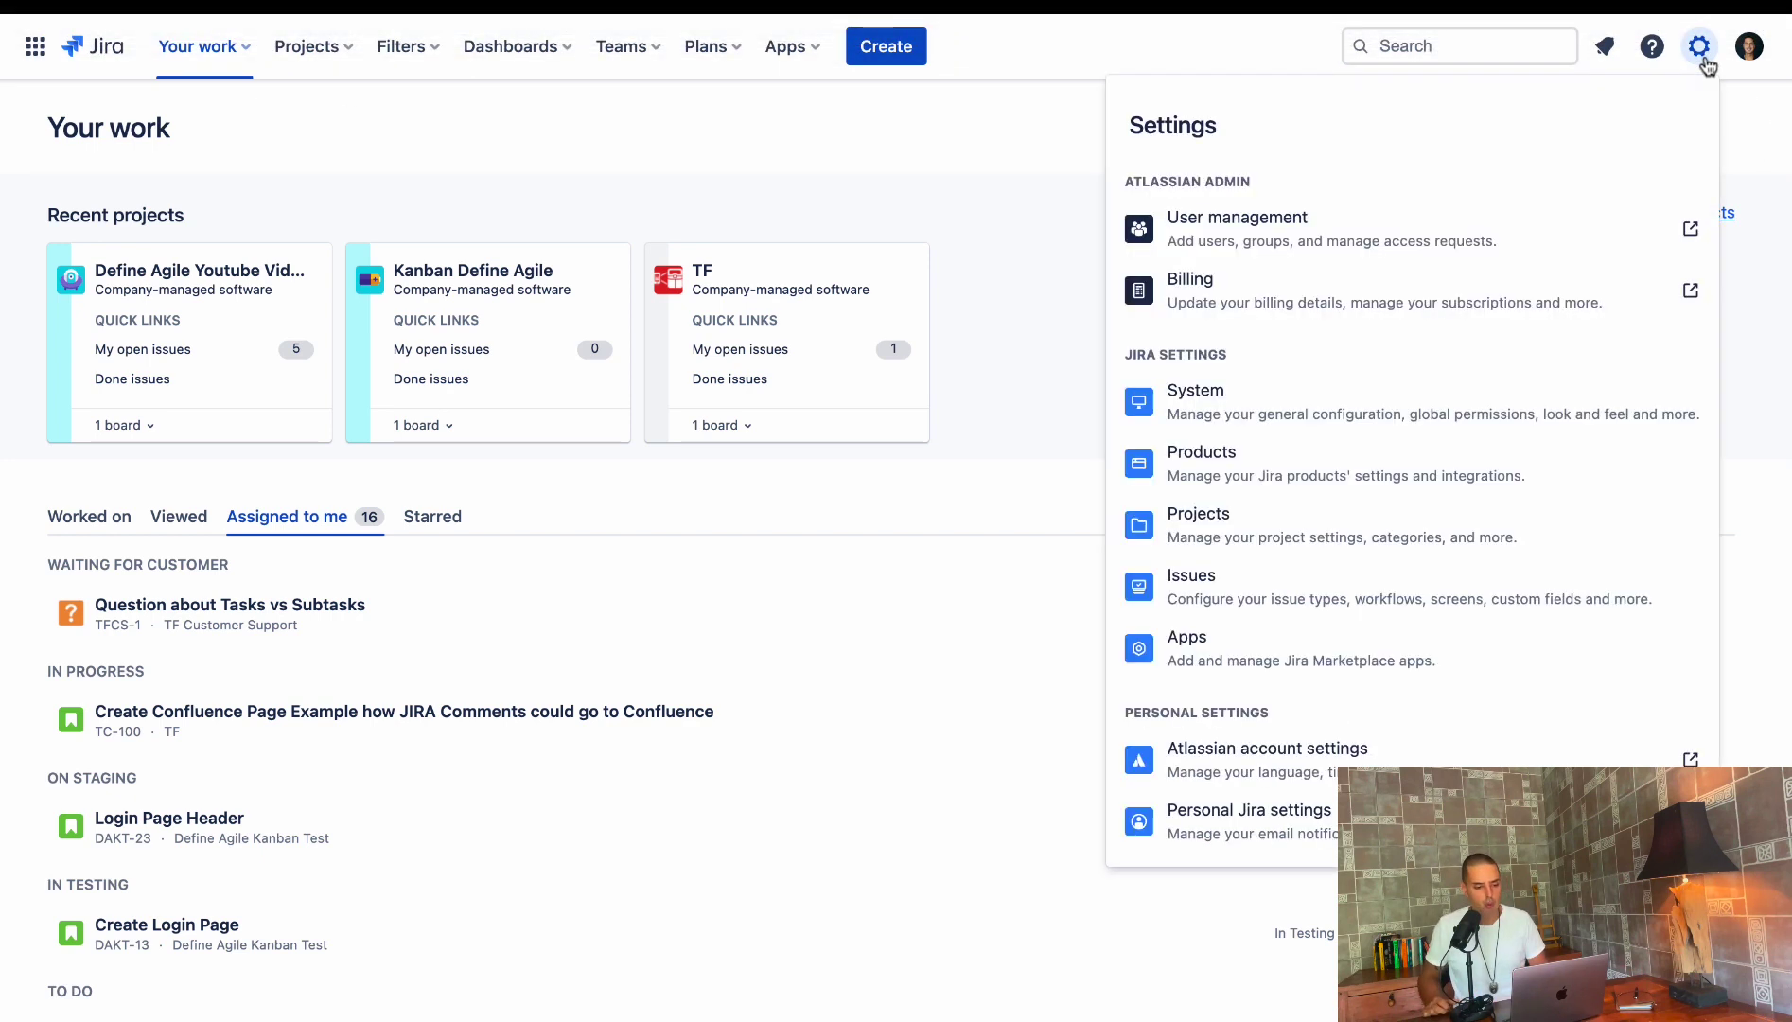
{"action": "left_click", "coordinate": [1378, 307]}
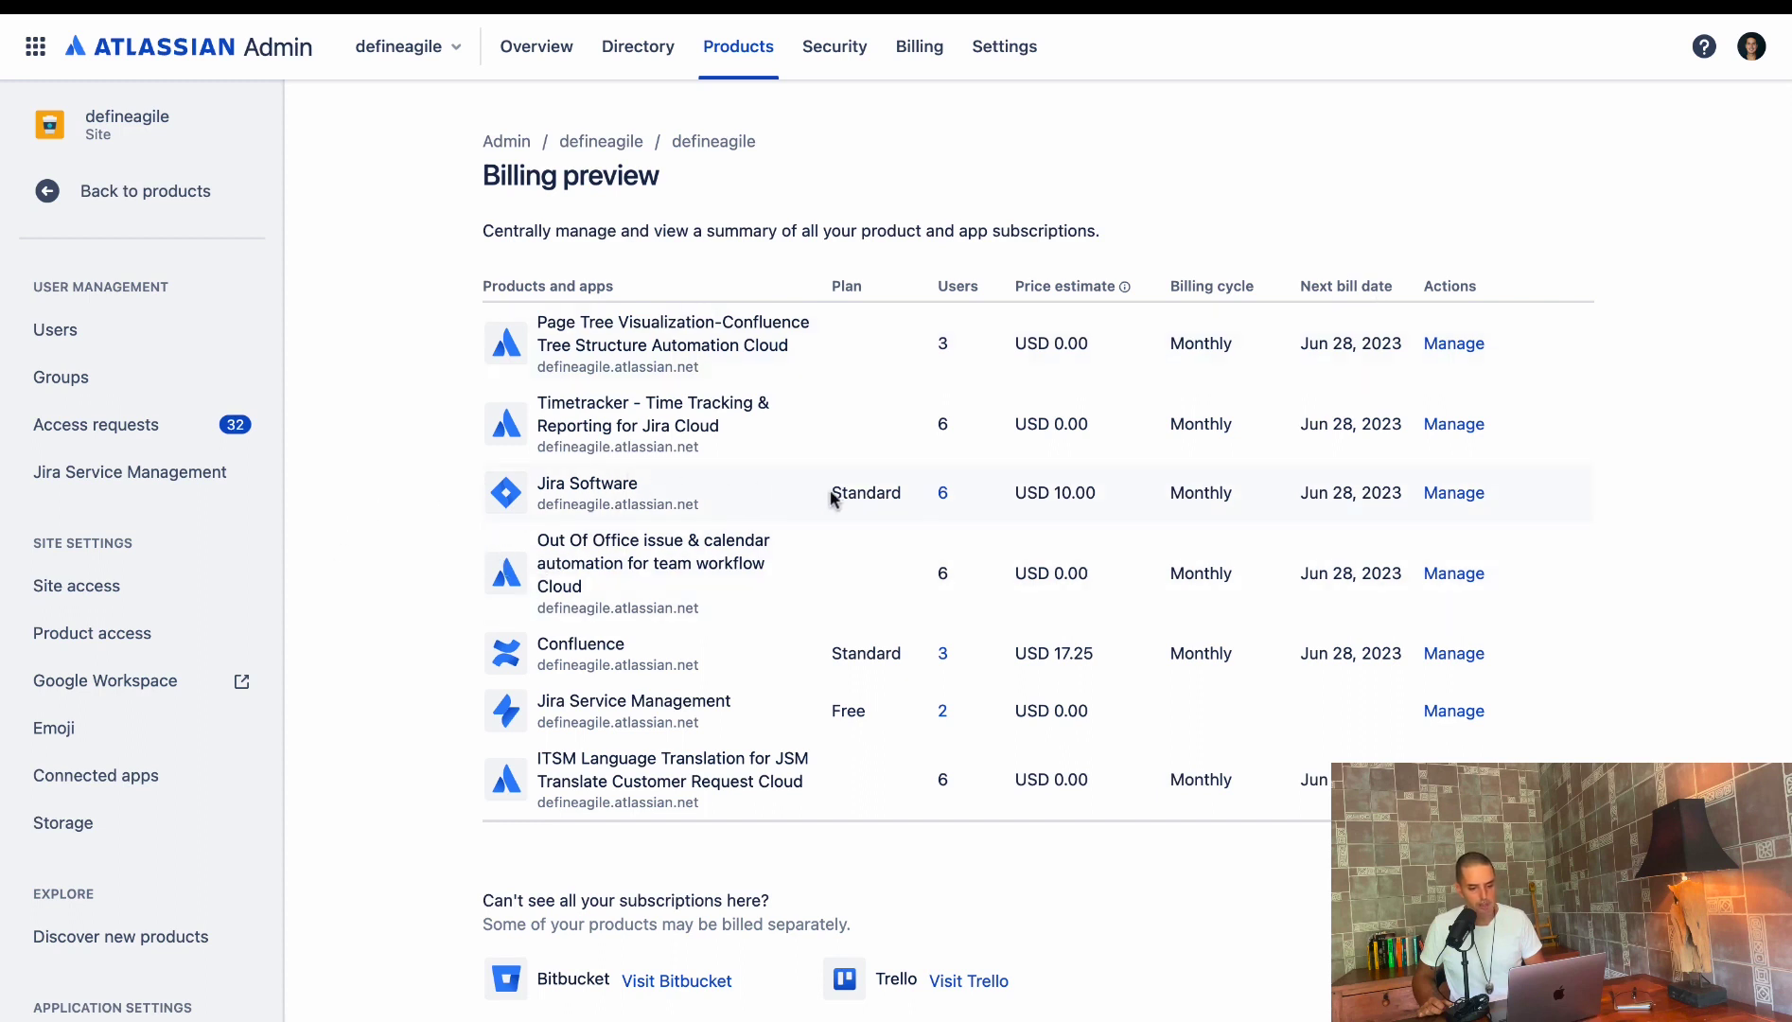
{"action": "left_click", "coordinate": [1446, 494]}
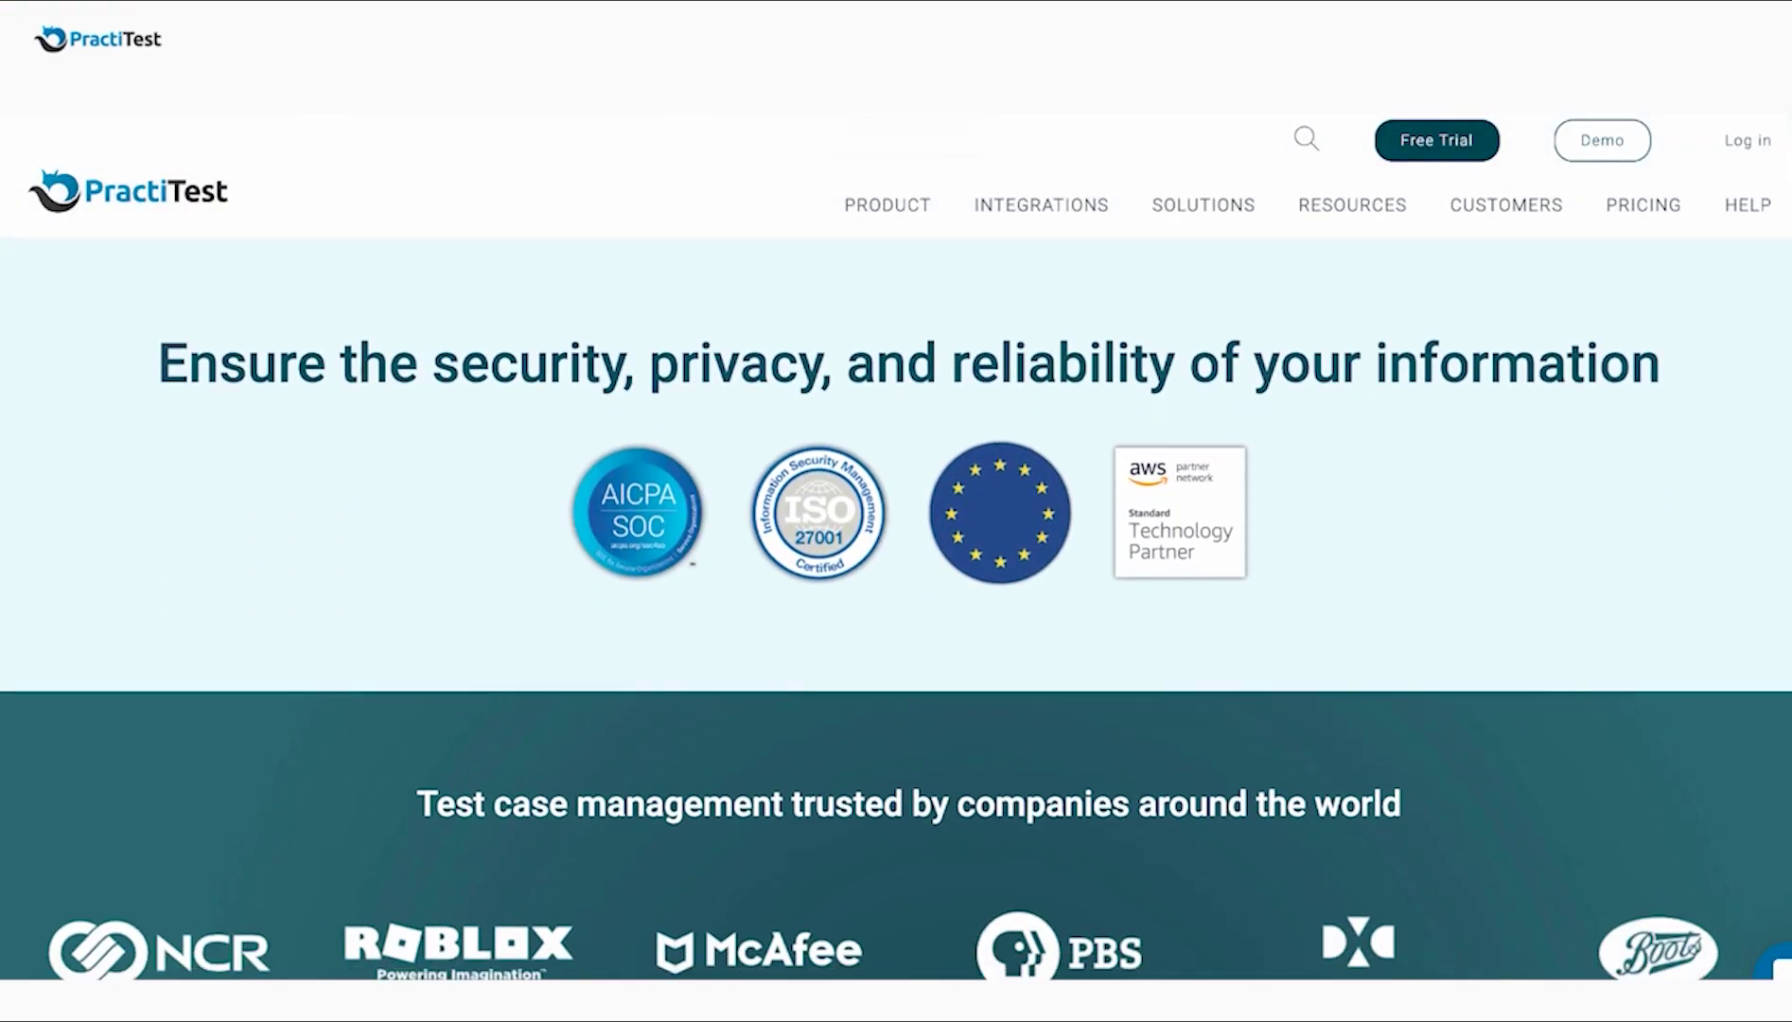
{"action": "scroll", "coordinate": [896, 617], "scroll_direction": "down", "scroll_amount": 2}
{"action": "scroll", "coordinate": [897, 616], "scroll_direction": "down", "scroll_amount": 2}
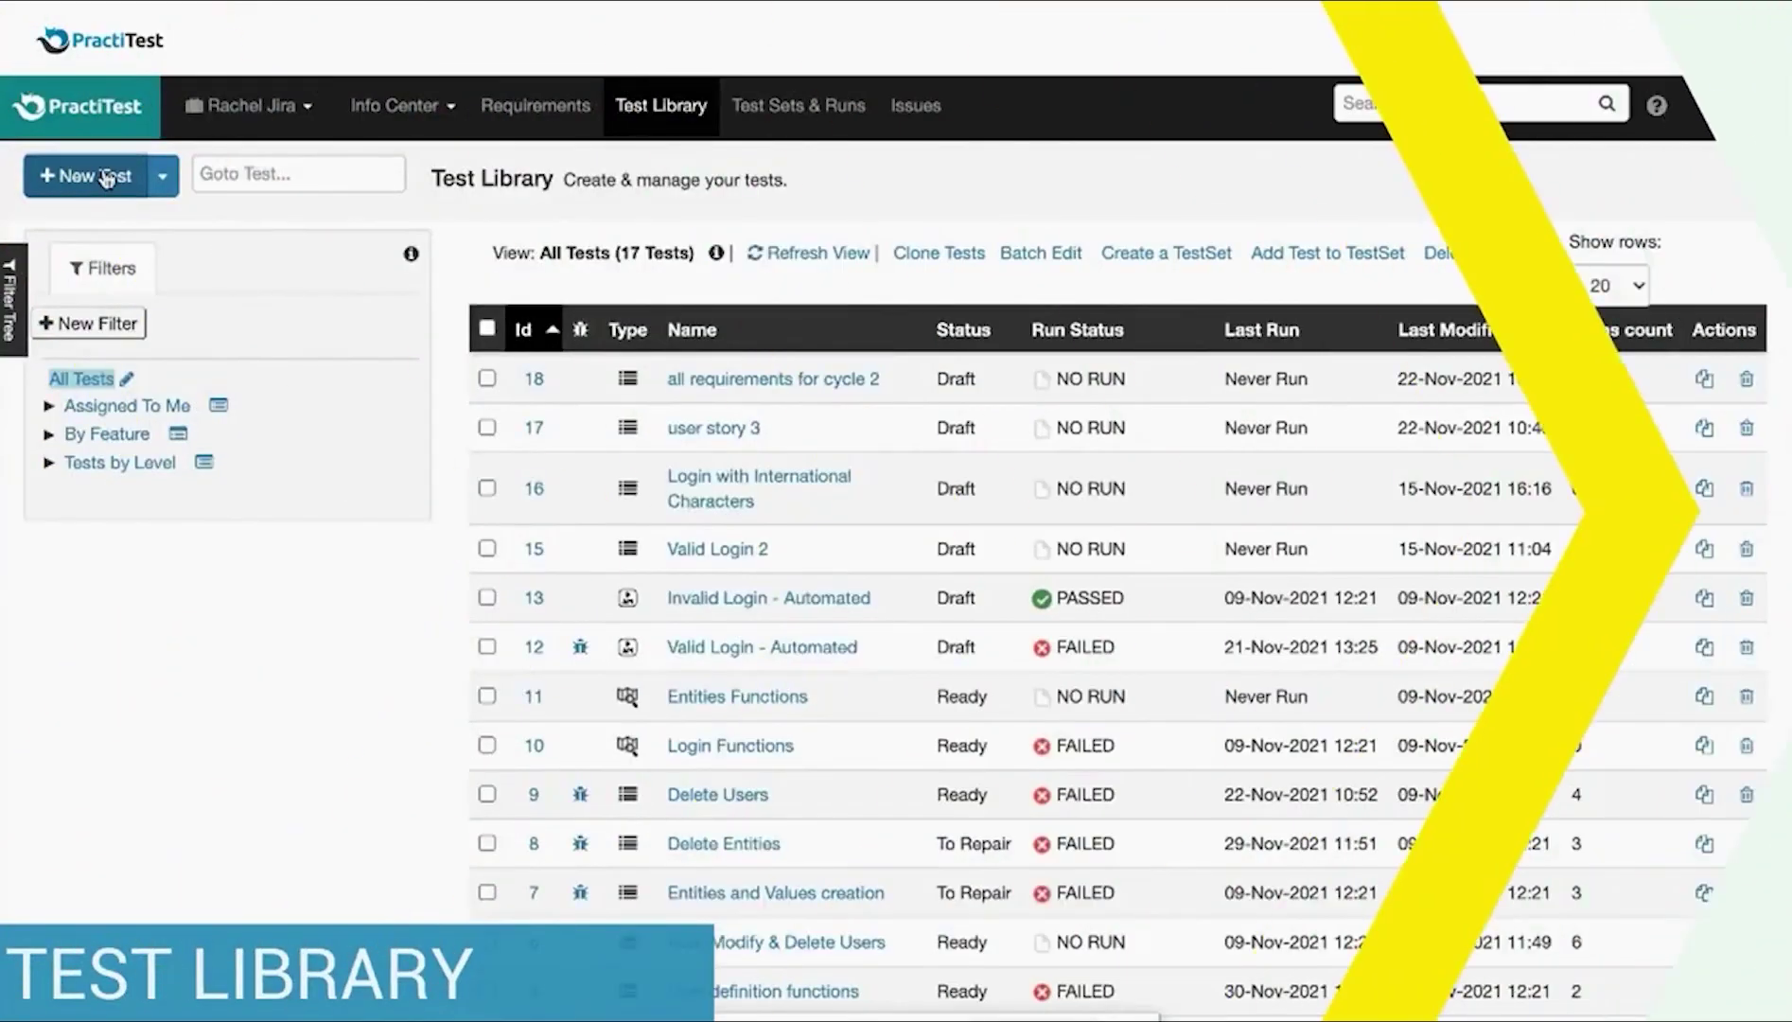
Start a new Test Library test, cycling its type through exploratory, automated, then scripted
{"action": "left_click", "coordinate": [107, 178]}
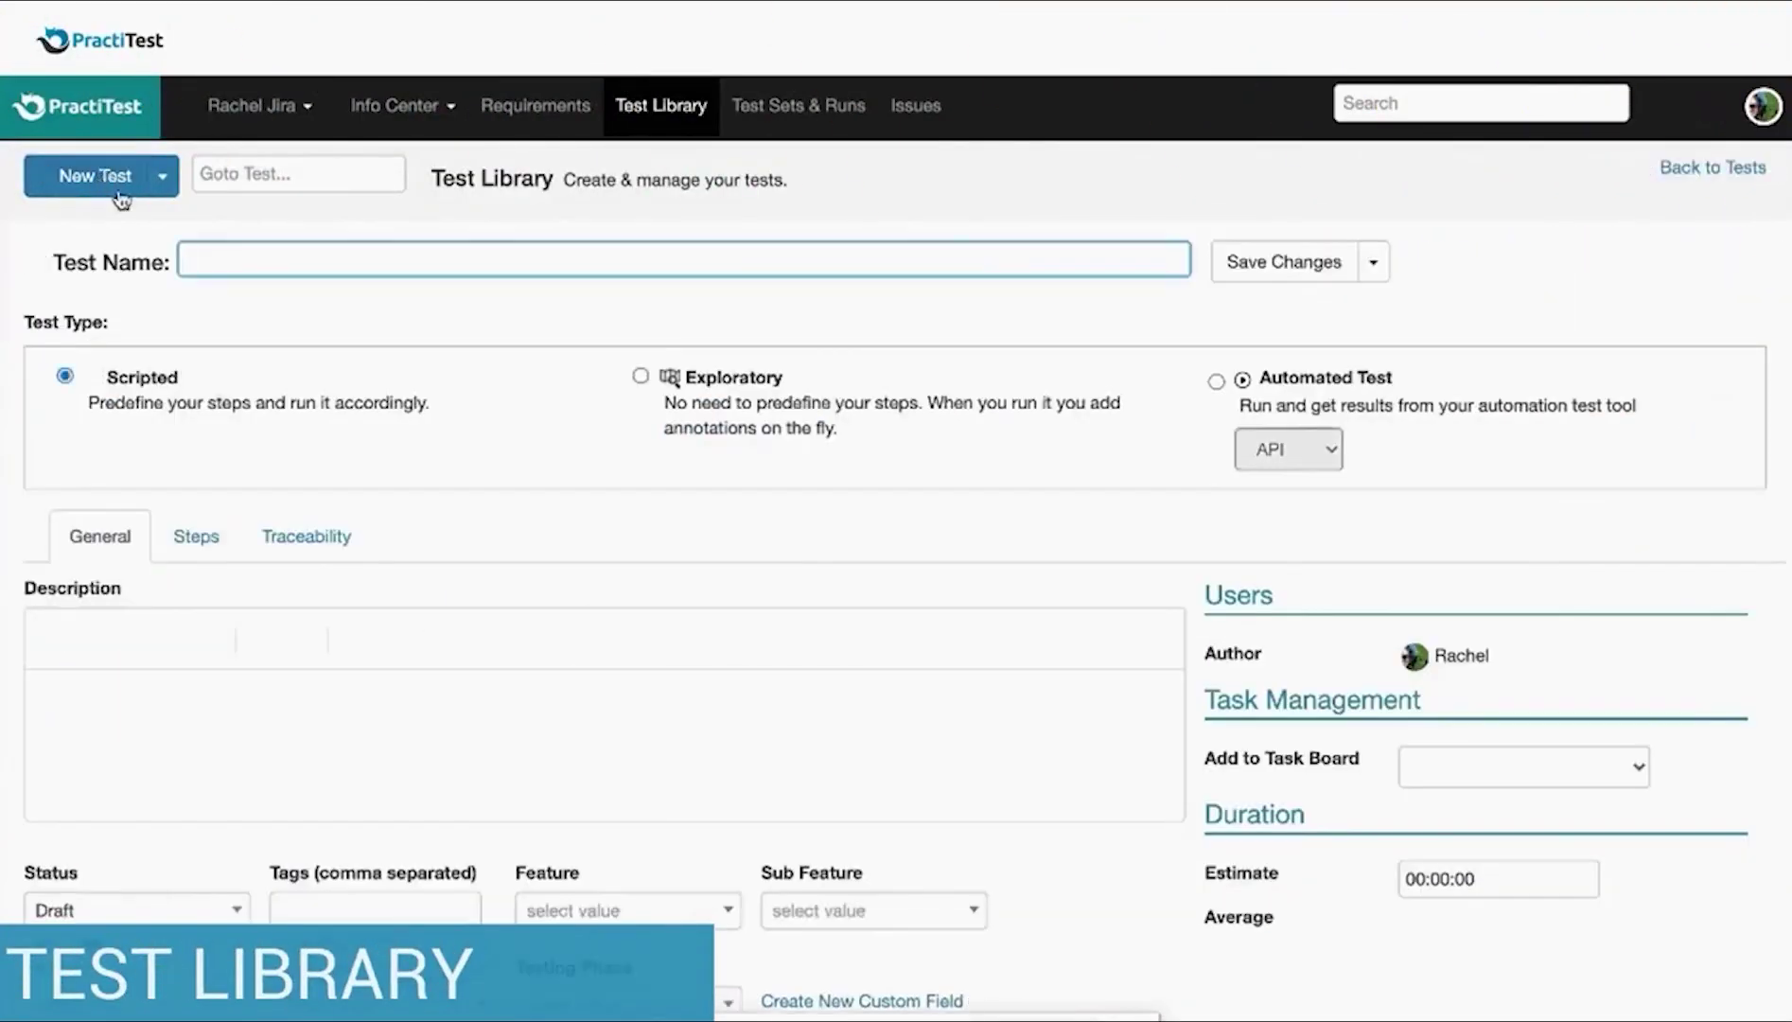
{"action": "left_click", "coordinate": [640, 379]}
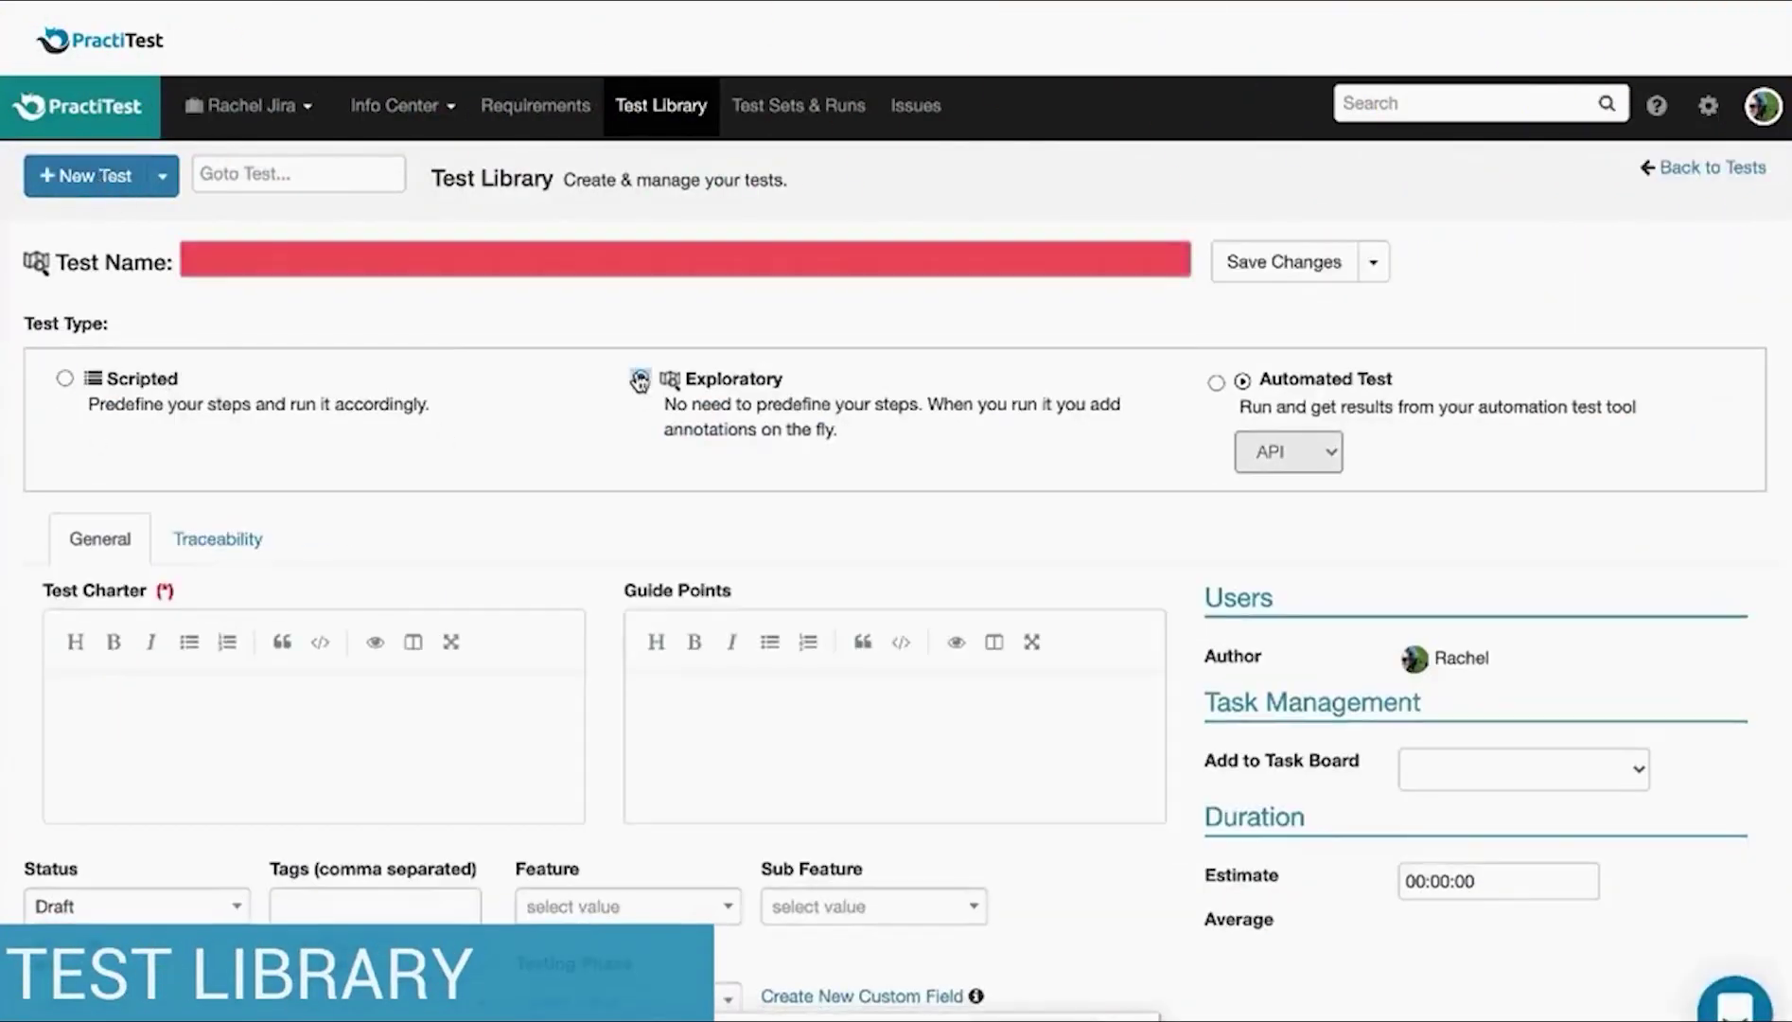
{"action": "left_click", "coordinate": [1215, 387]}
{"action": "left_click", "coordinate": [66, 387]}
{"action": "scroll", "coordinate": [197, 266], "scroll_direction": "down", "scroll_amount": 3}
Set the new test's status to Ready and its feature to Feature 1
{"action": "left_click", "coordinate": [239, 757]}
{"action": "left_click", "coordinate": [60, 830]}
{"action": "left_click", "coordinate": [628, 743]}
{"action": "left_click", "coordinate": [629, 830]}
{"action": "scroll", "coordinate": [653, 833], "scroll_direction": "up", "scroll_amount": 3}
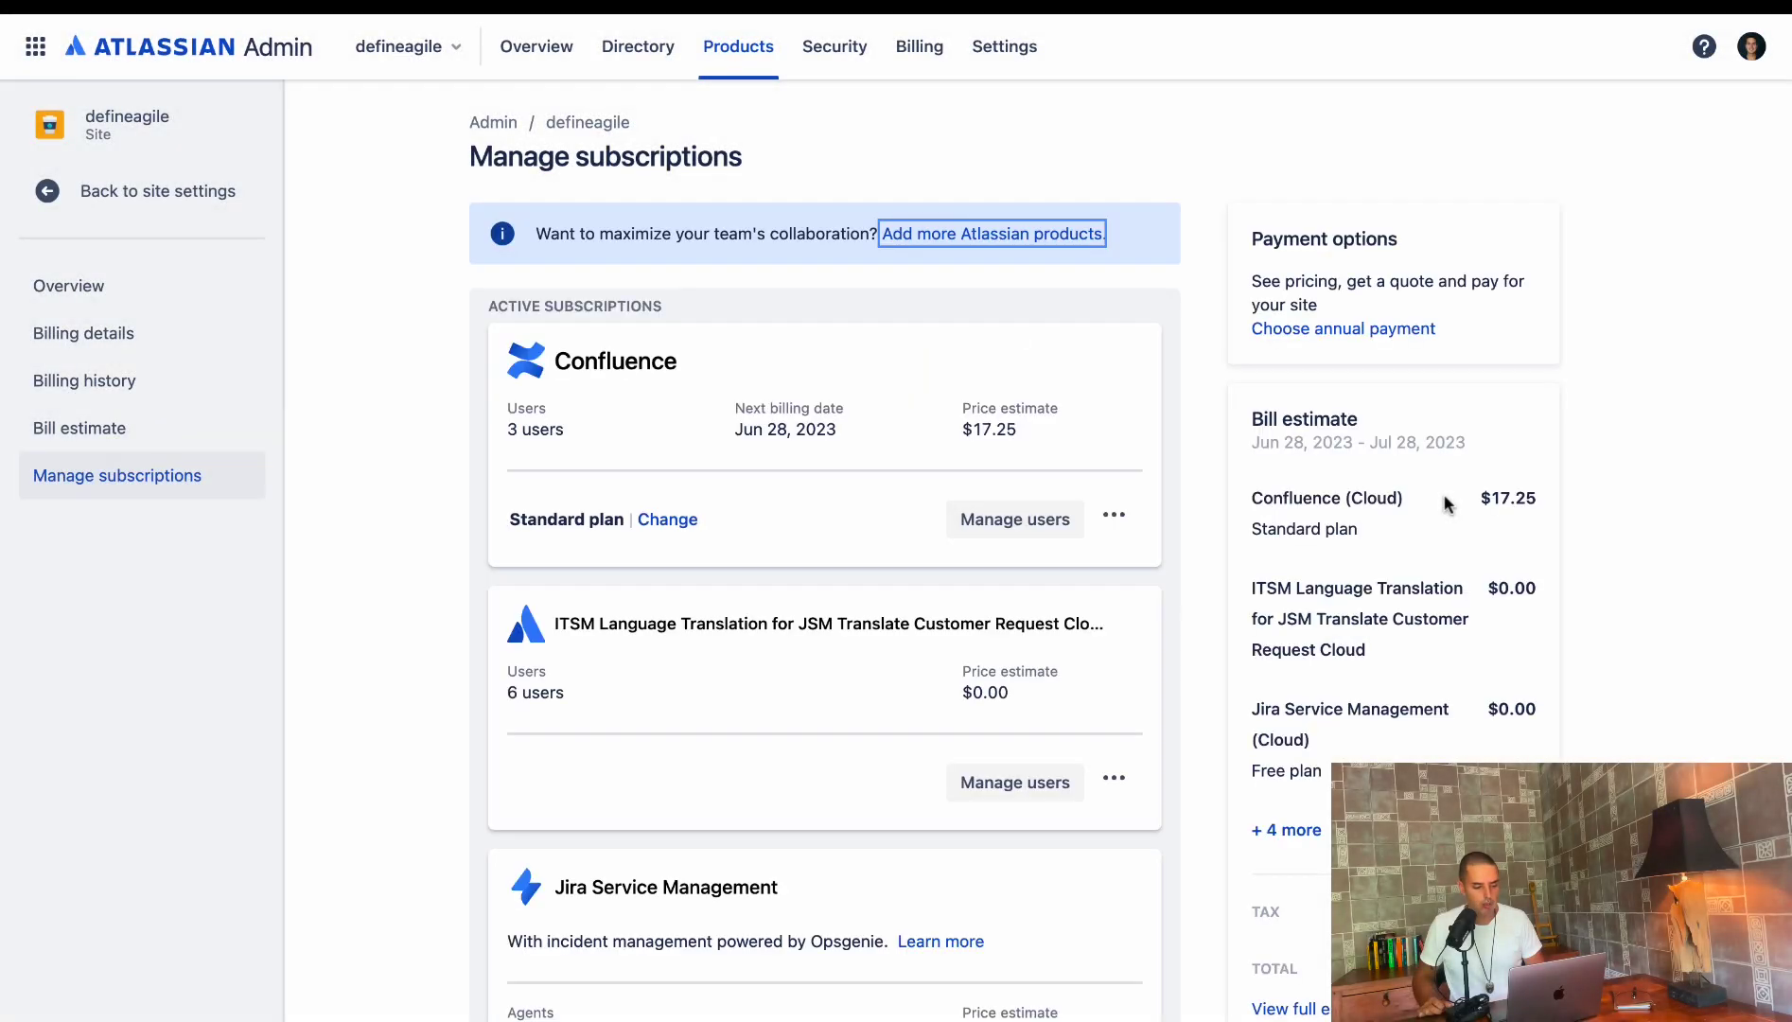
{"action": "scroll", "coordinate": [1442, 502], "scroll_direction": "down", "scroll_amount": 3}
{"action": "scroll", "coordinate": [1443, 502], "scroll_direction": "down", "scroll_amount": 3}
{"action": "scroll", "coordinate": [1443, 501], "scroll_direction": "down", "scroll_amount": 1}
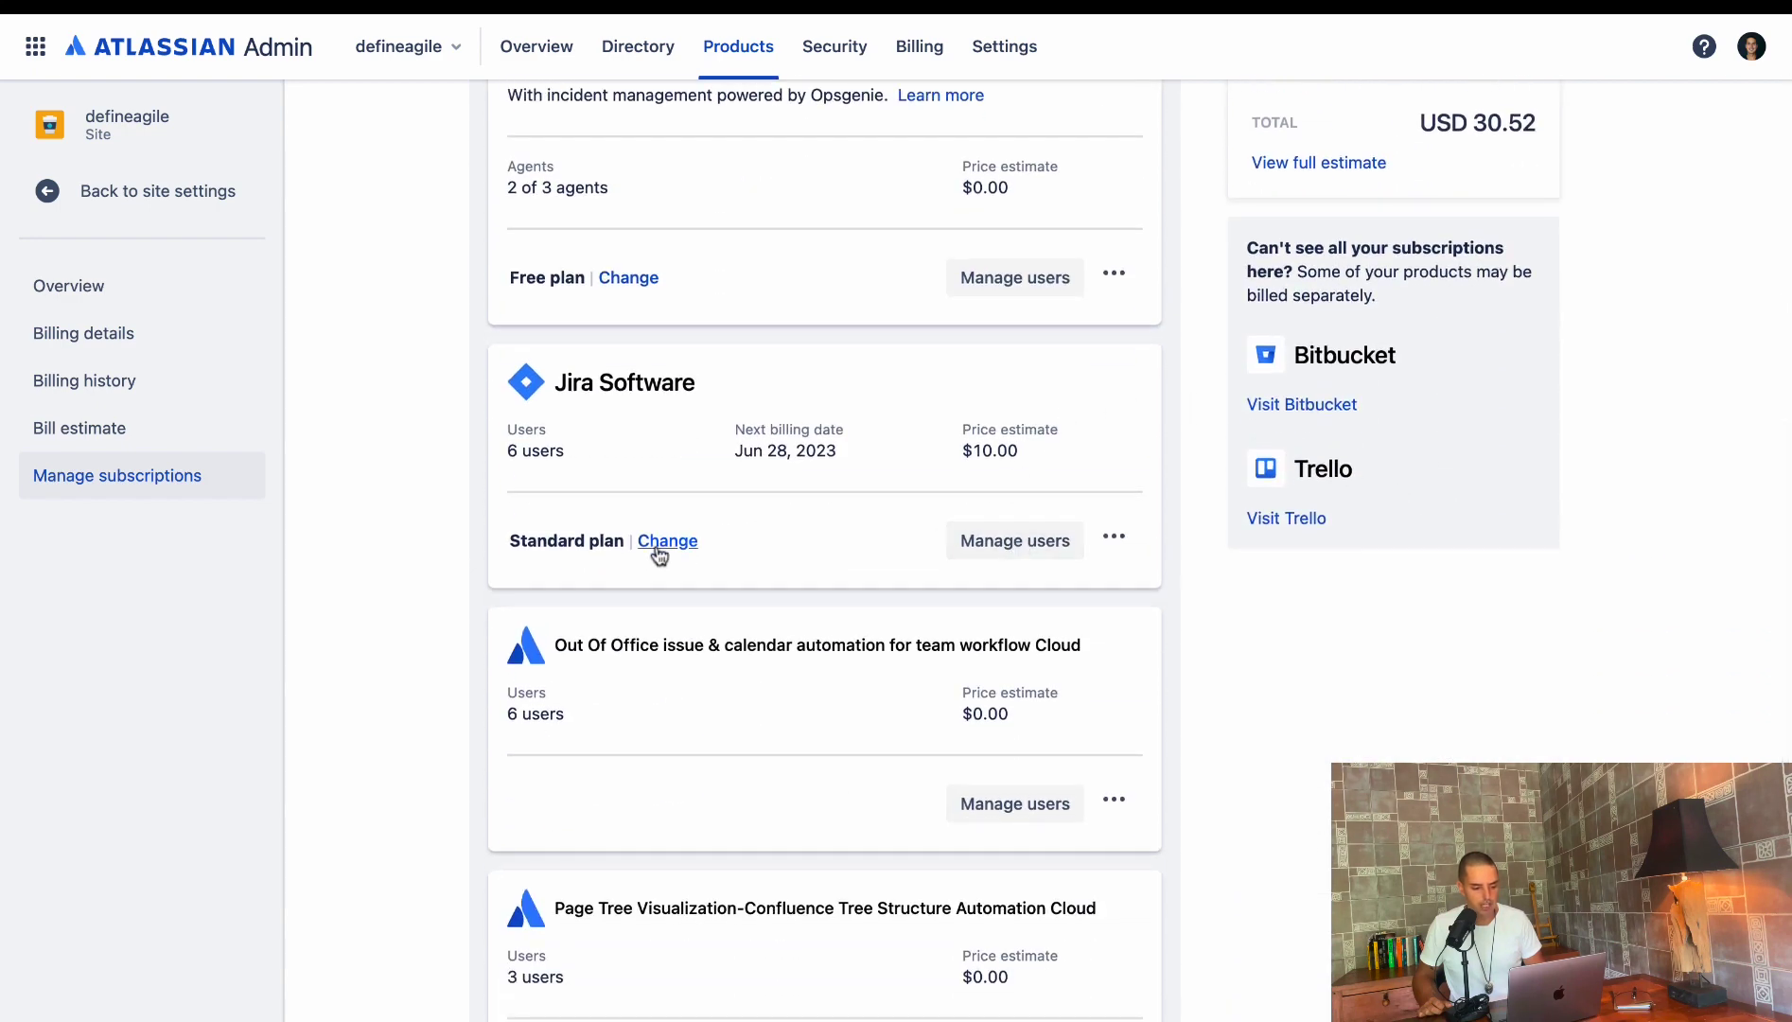
Open the Jira Software plan change and review the comparison rows through Advanced roadmaps
{"action": "left_click", "coordinate": [658, 542]}
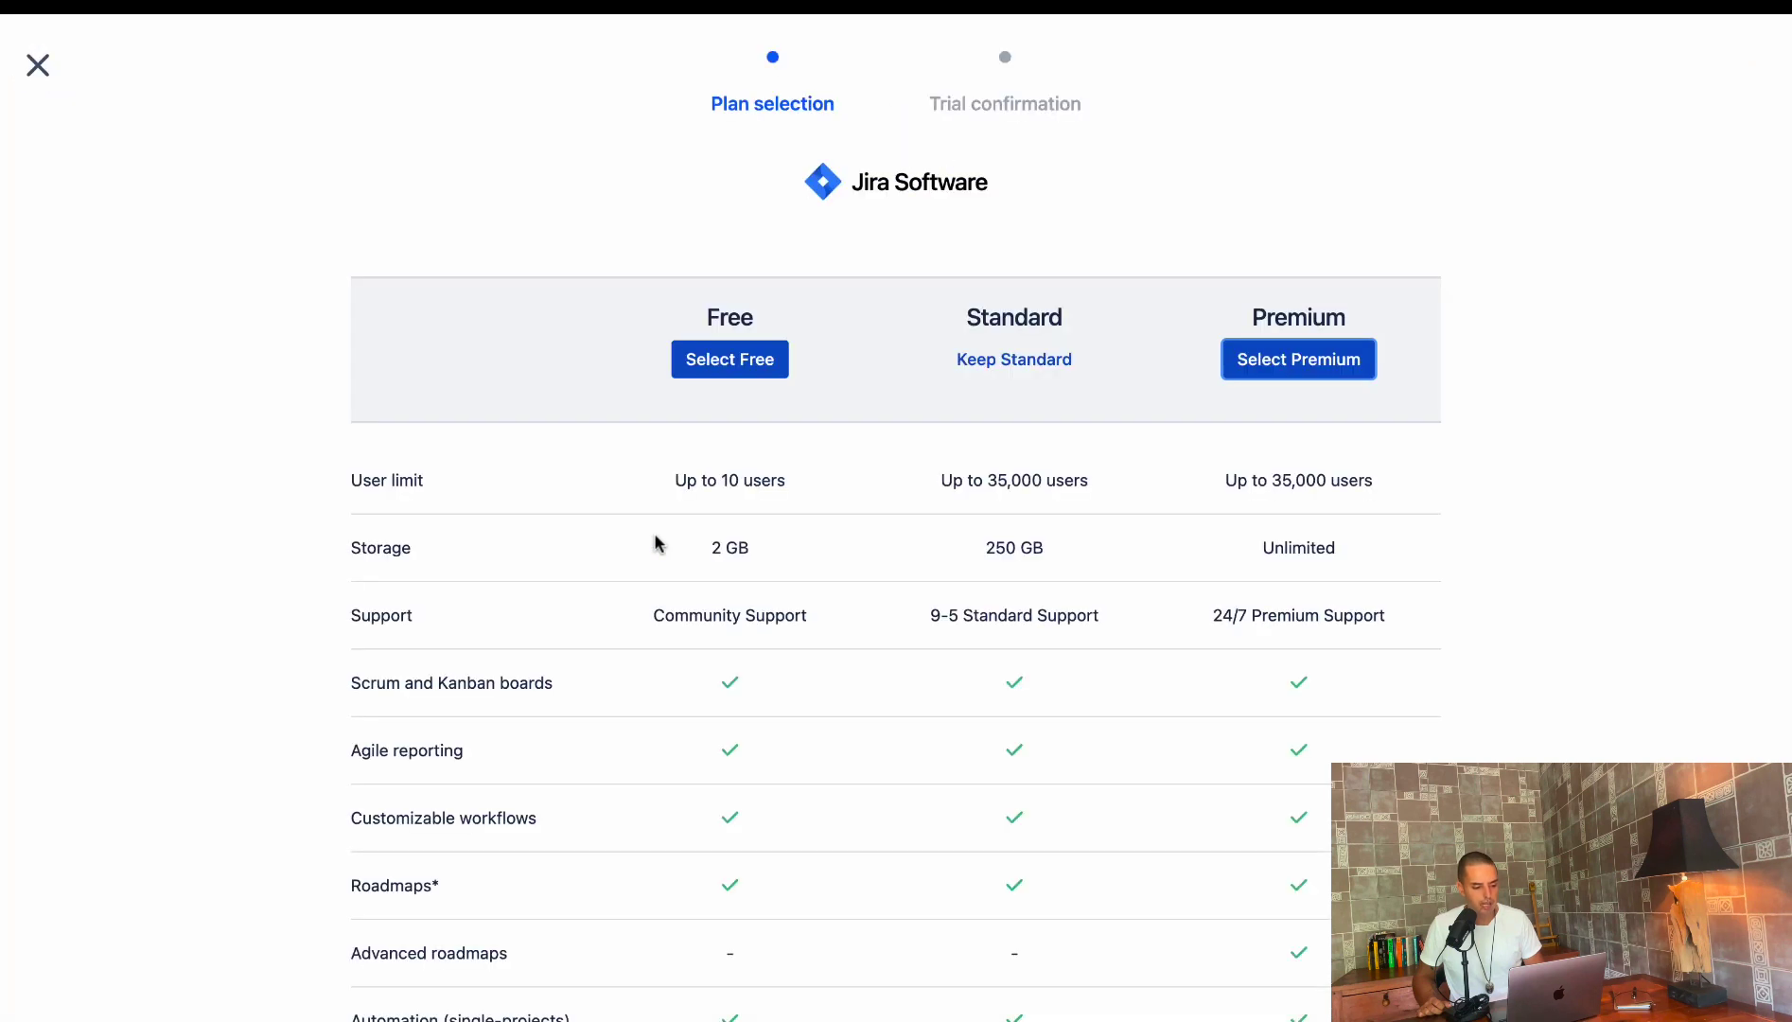
{"action": "scroll", "coordinate": [486, 650], "scroll_direction": "down", "scroll_amount": 2}
{"action": "scroll", "coordinate": [448, 717], "scroll_direction": "down", "scroll_amount": 1}
{"action": "left_click_drag", "start_coordinate": [324, 800], "coordinate": [460, 792]}
{"action": "left_click", "coordinate": [1353, 758]}
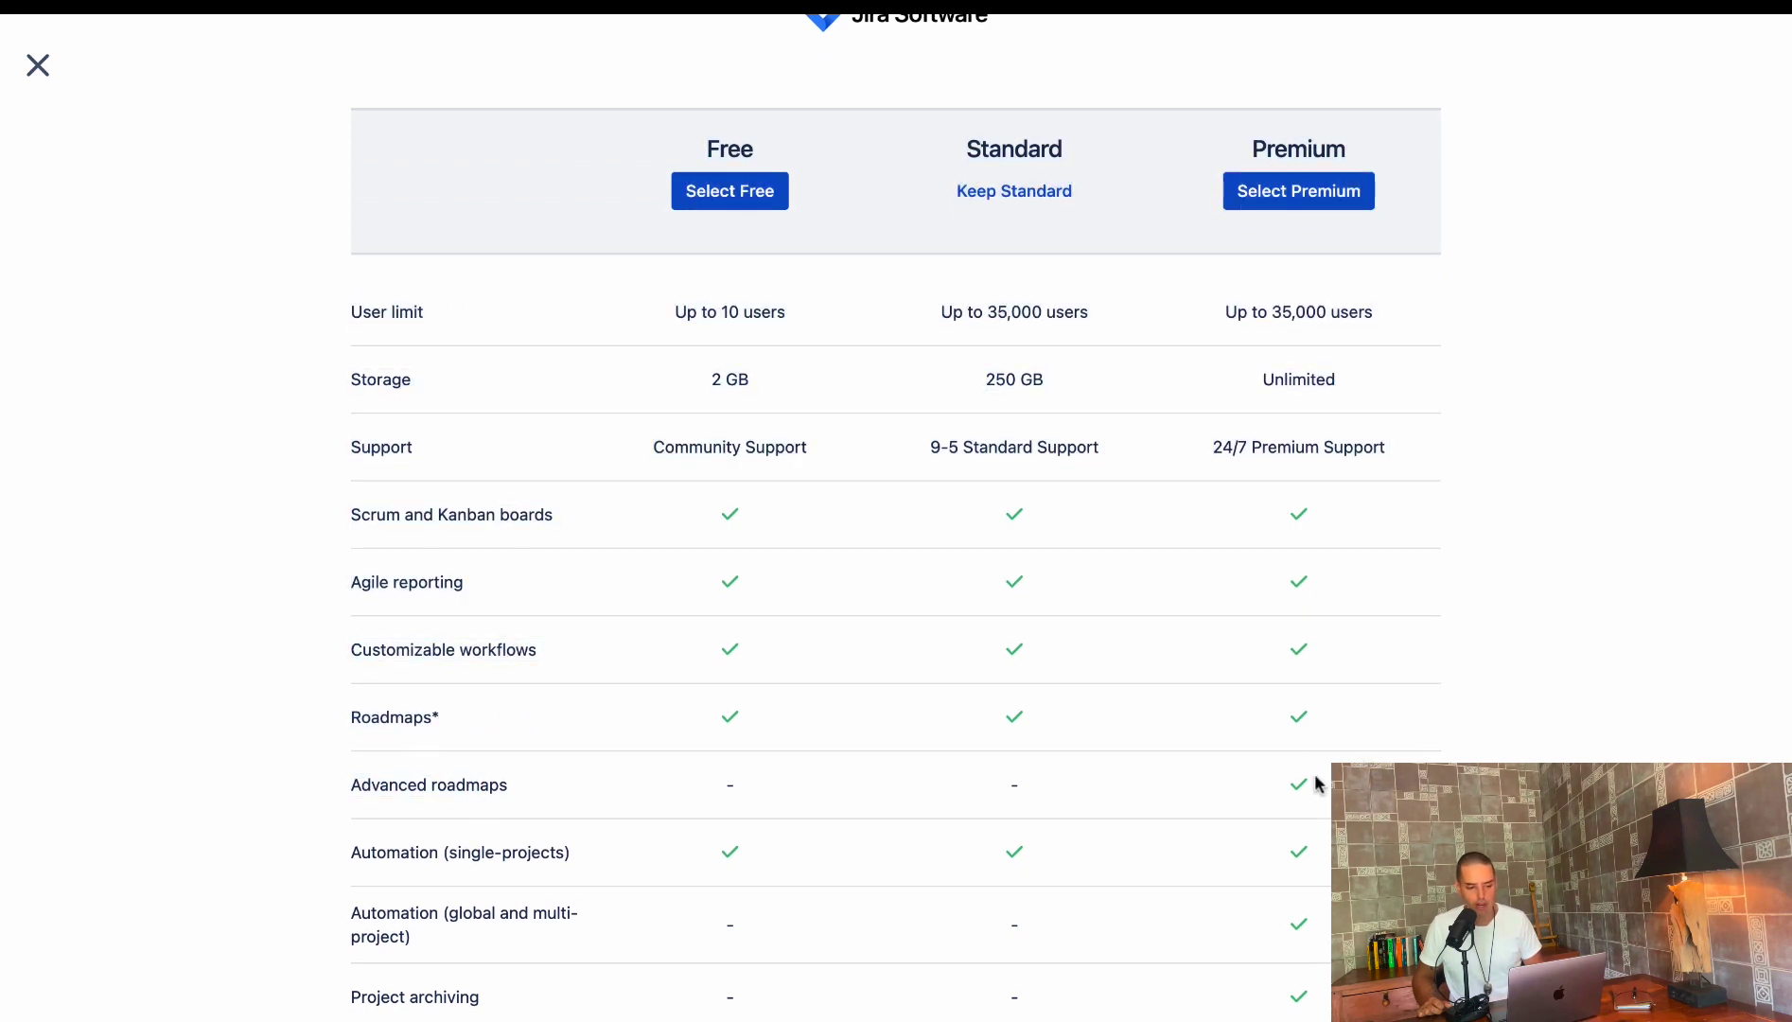
{"action": "scroll", "coordinate": [1290, 749], "scroll_direction": "up", "scroll_amount": 2}
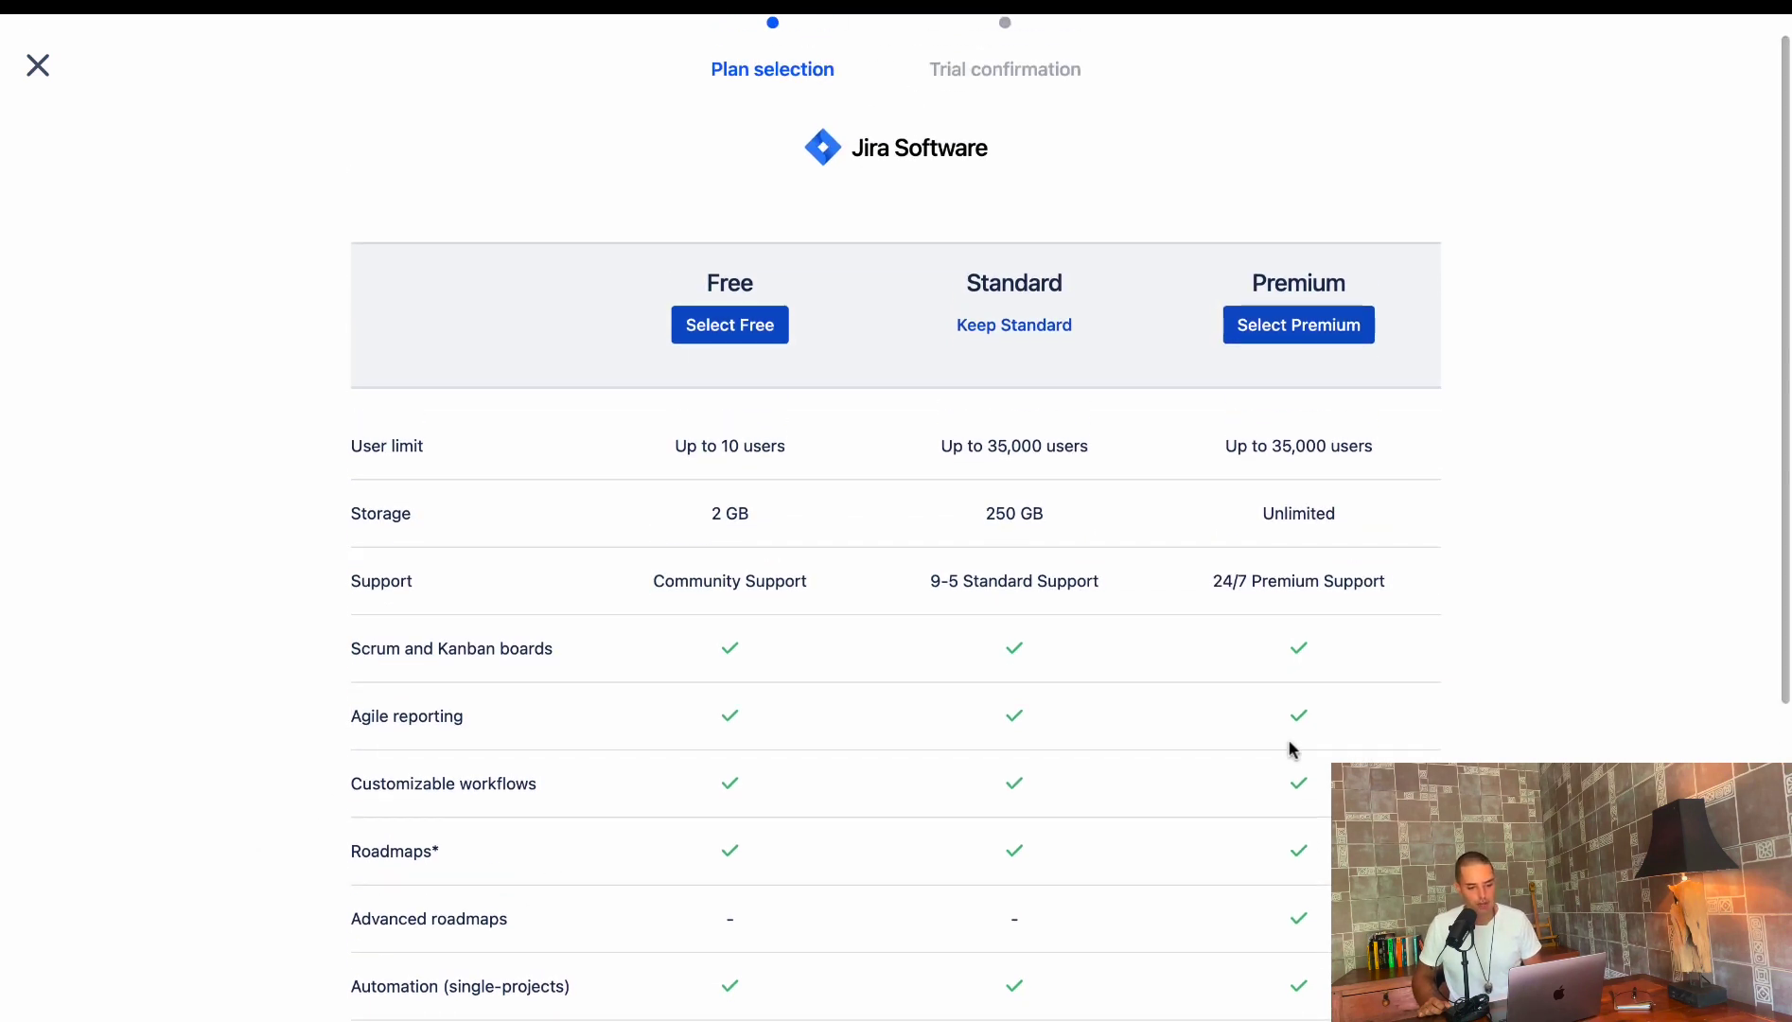
{"action": "scroll", "coordinate": [1290, 751], "scroll_direction": "up", "scroll_amount": 1}
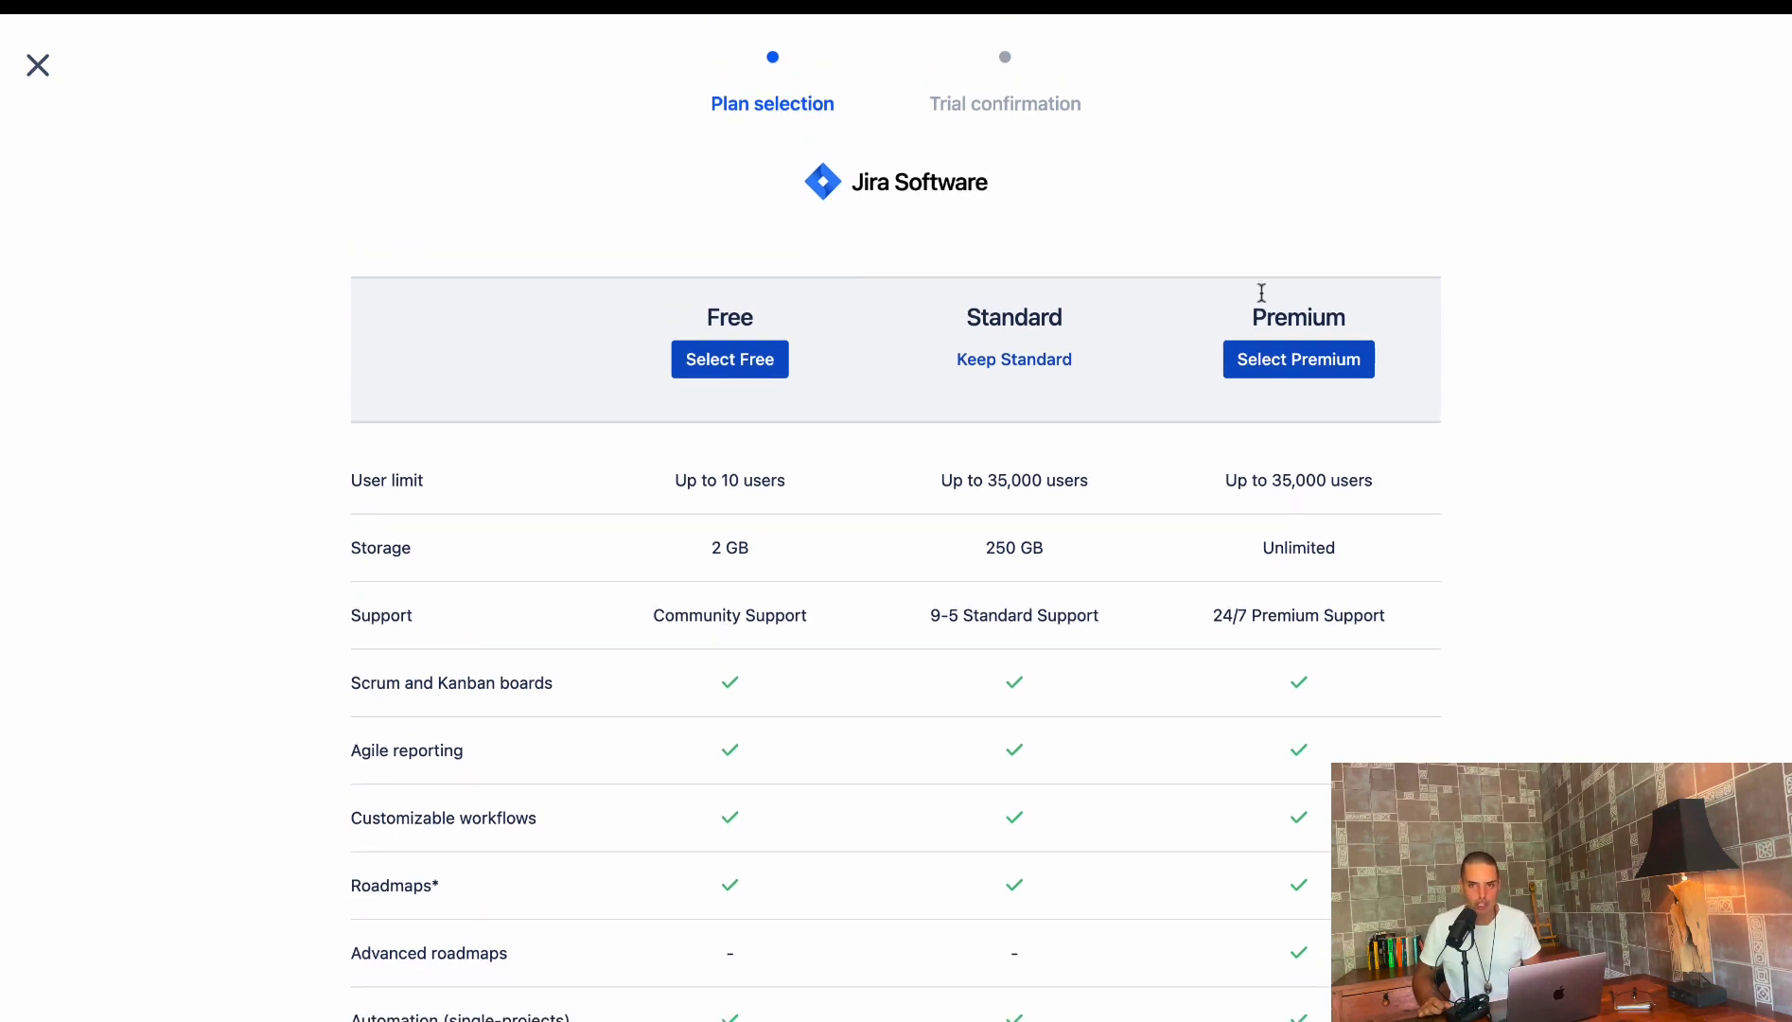
Upgrade Jira Software to the Premium trial, accepting the terms, then return to Your work
{"action": "left_click", "coordinate": [1291, 367]}
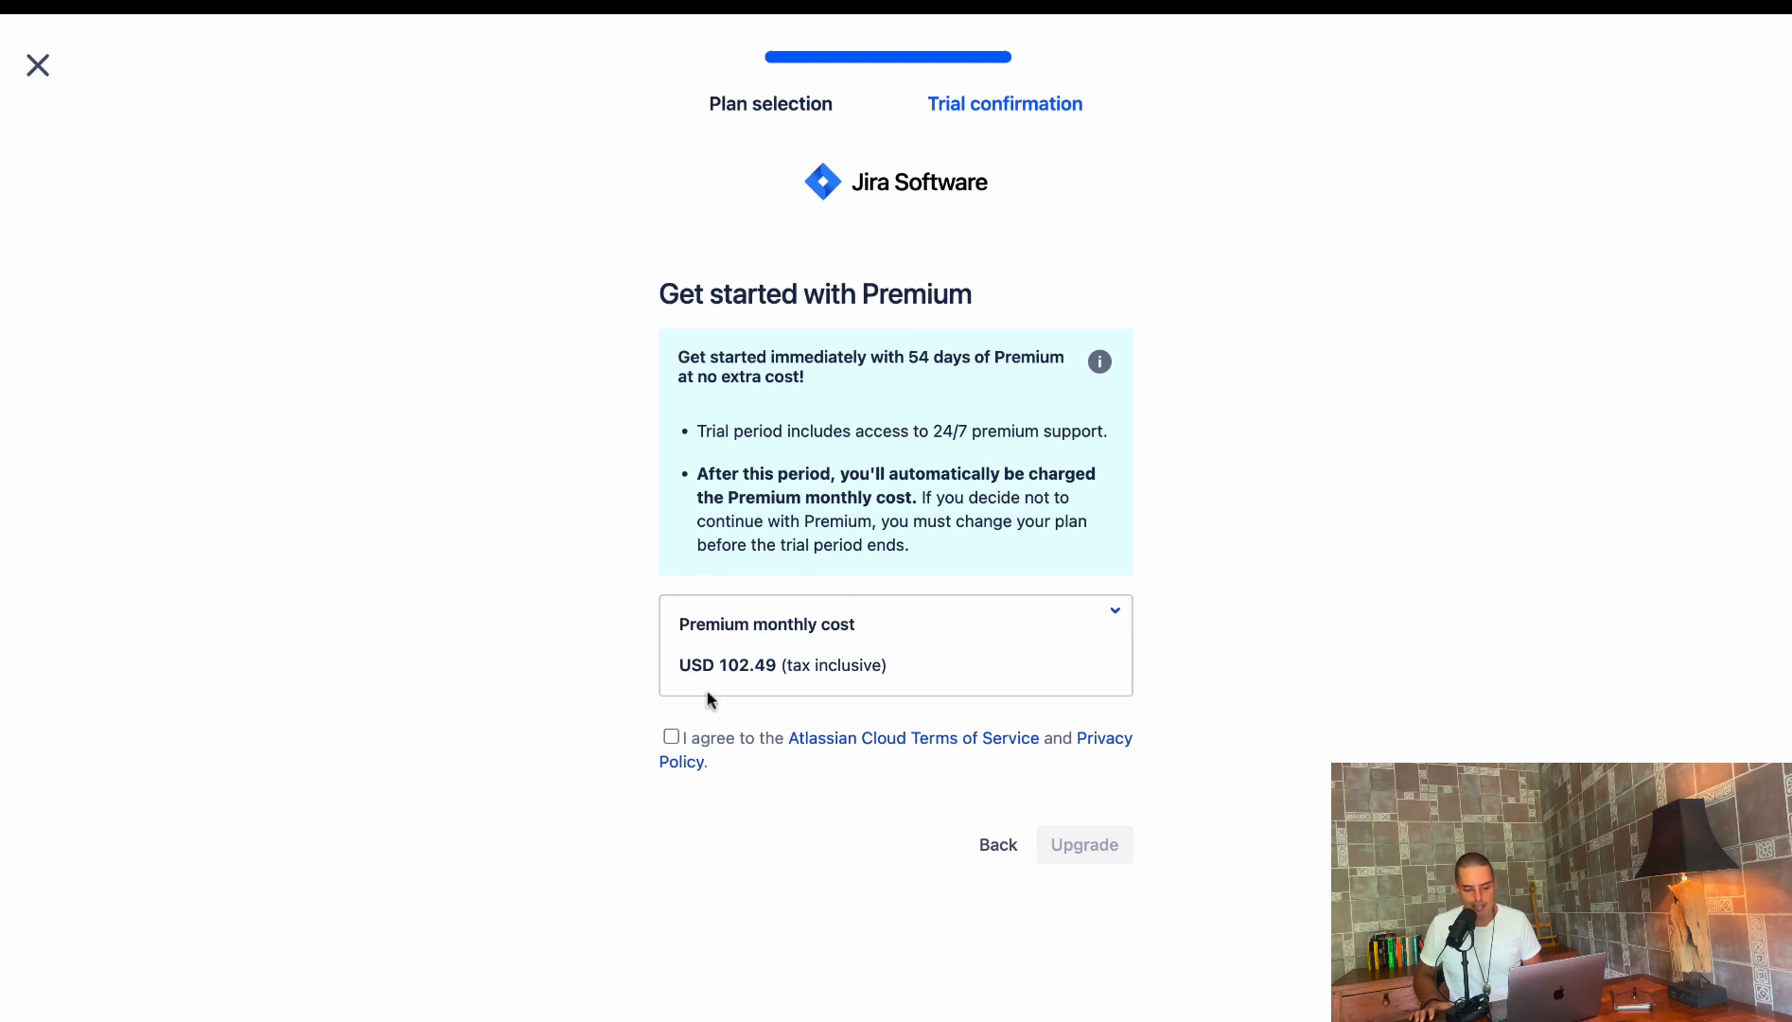
{"action": "left_click", "coordinate": [671, 738]}
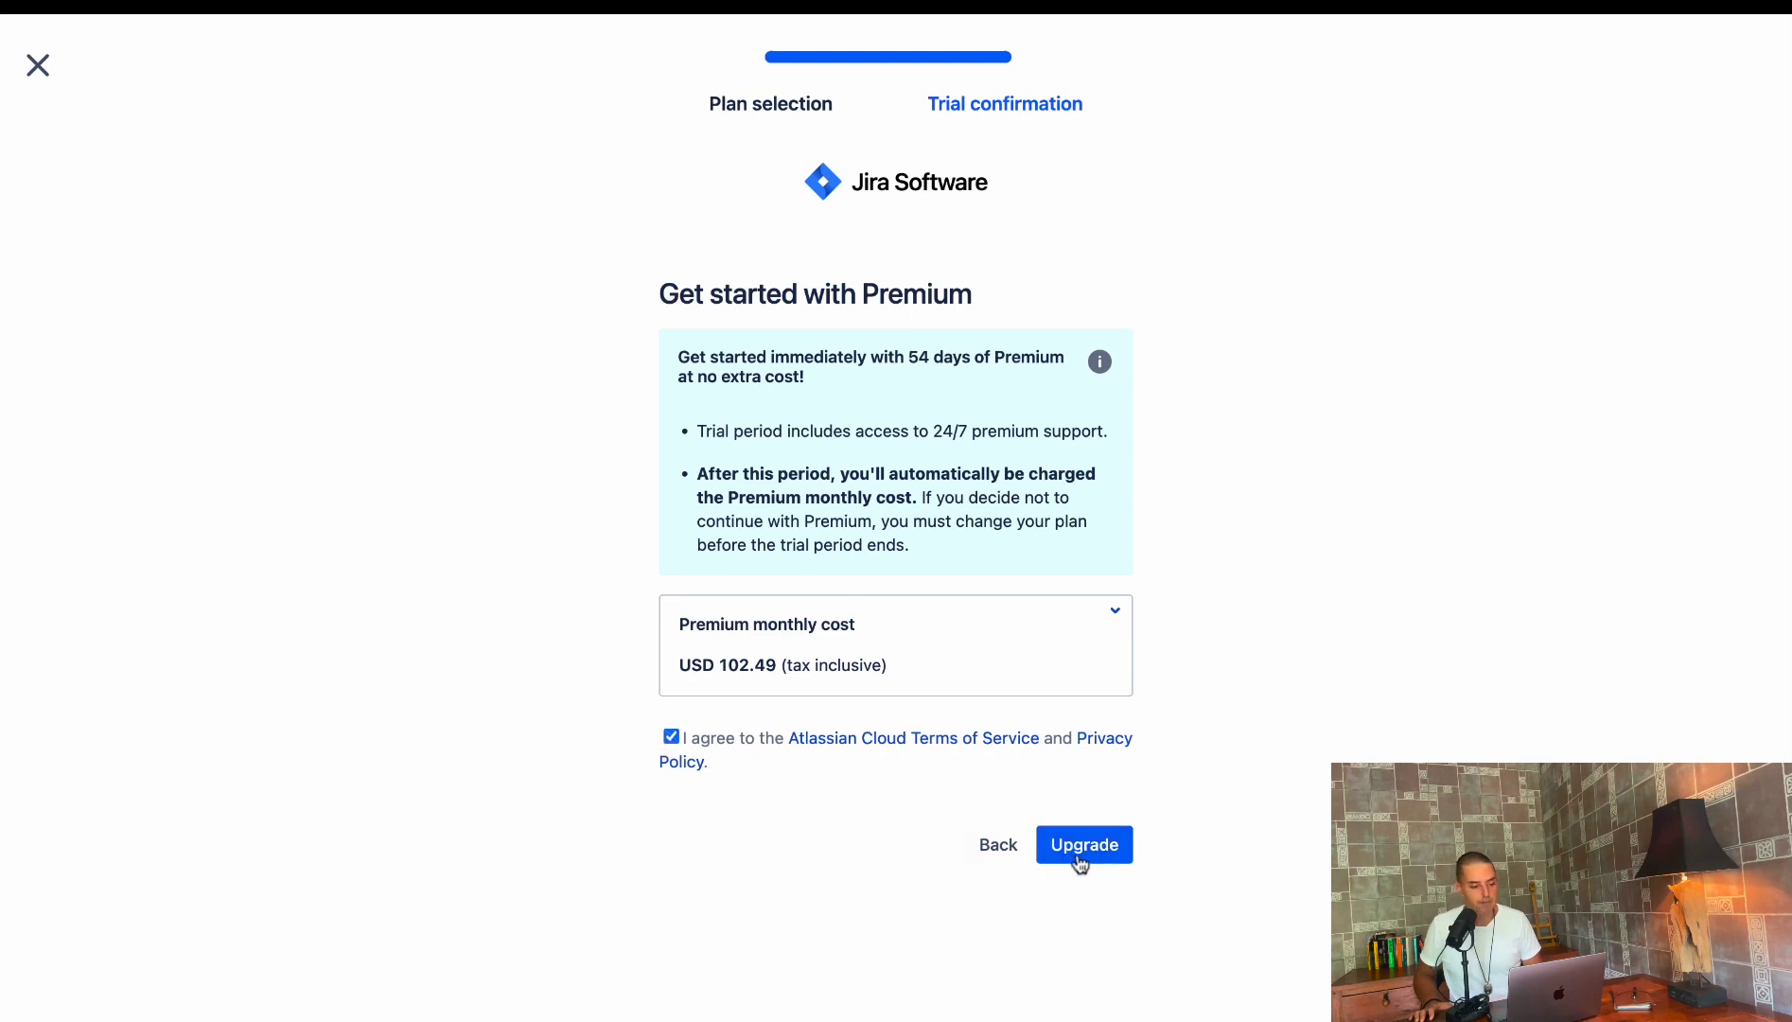
{"action": "left_click", "coordinate": [1080, 844]}
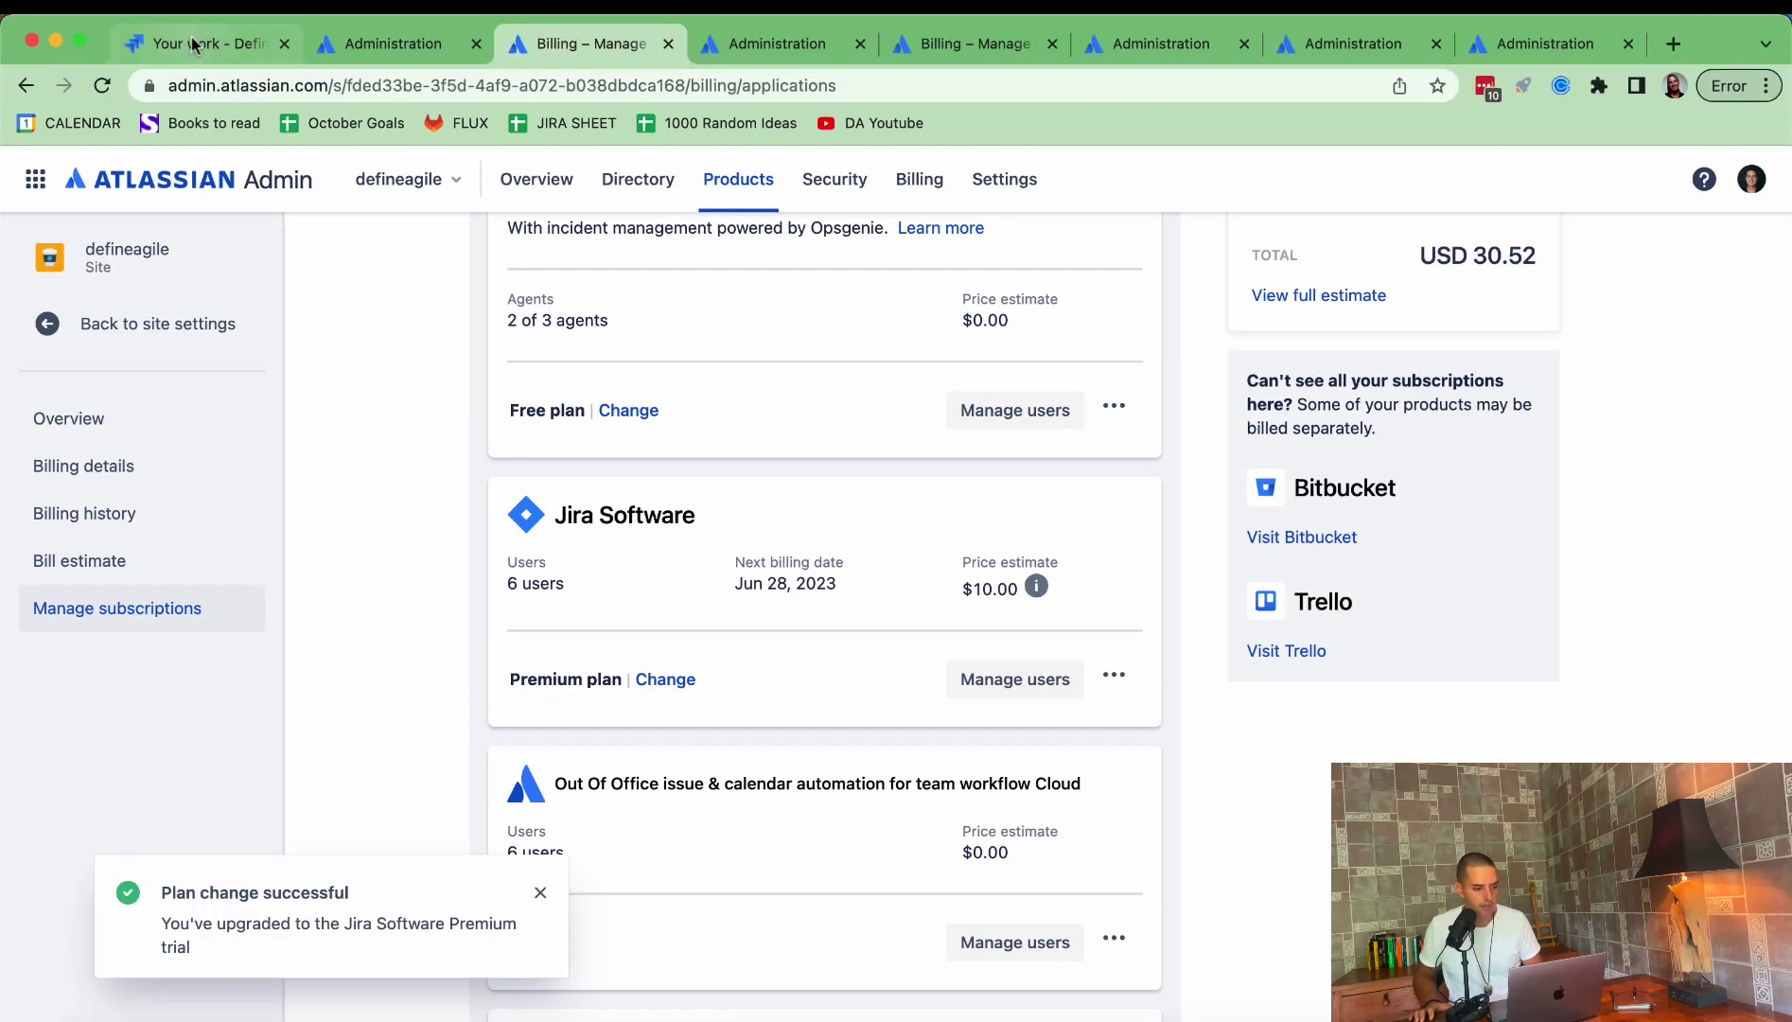
{"action": "left_click", "coordinate": [193, 44]}
{"action": "left_click", "coordinate": [77, 42]}
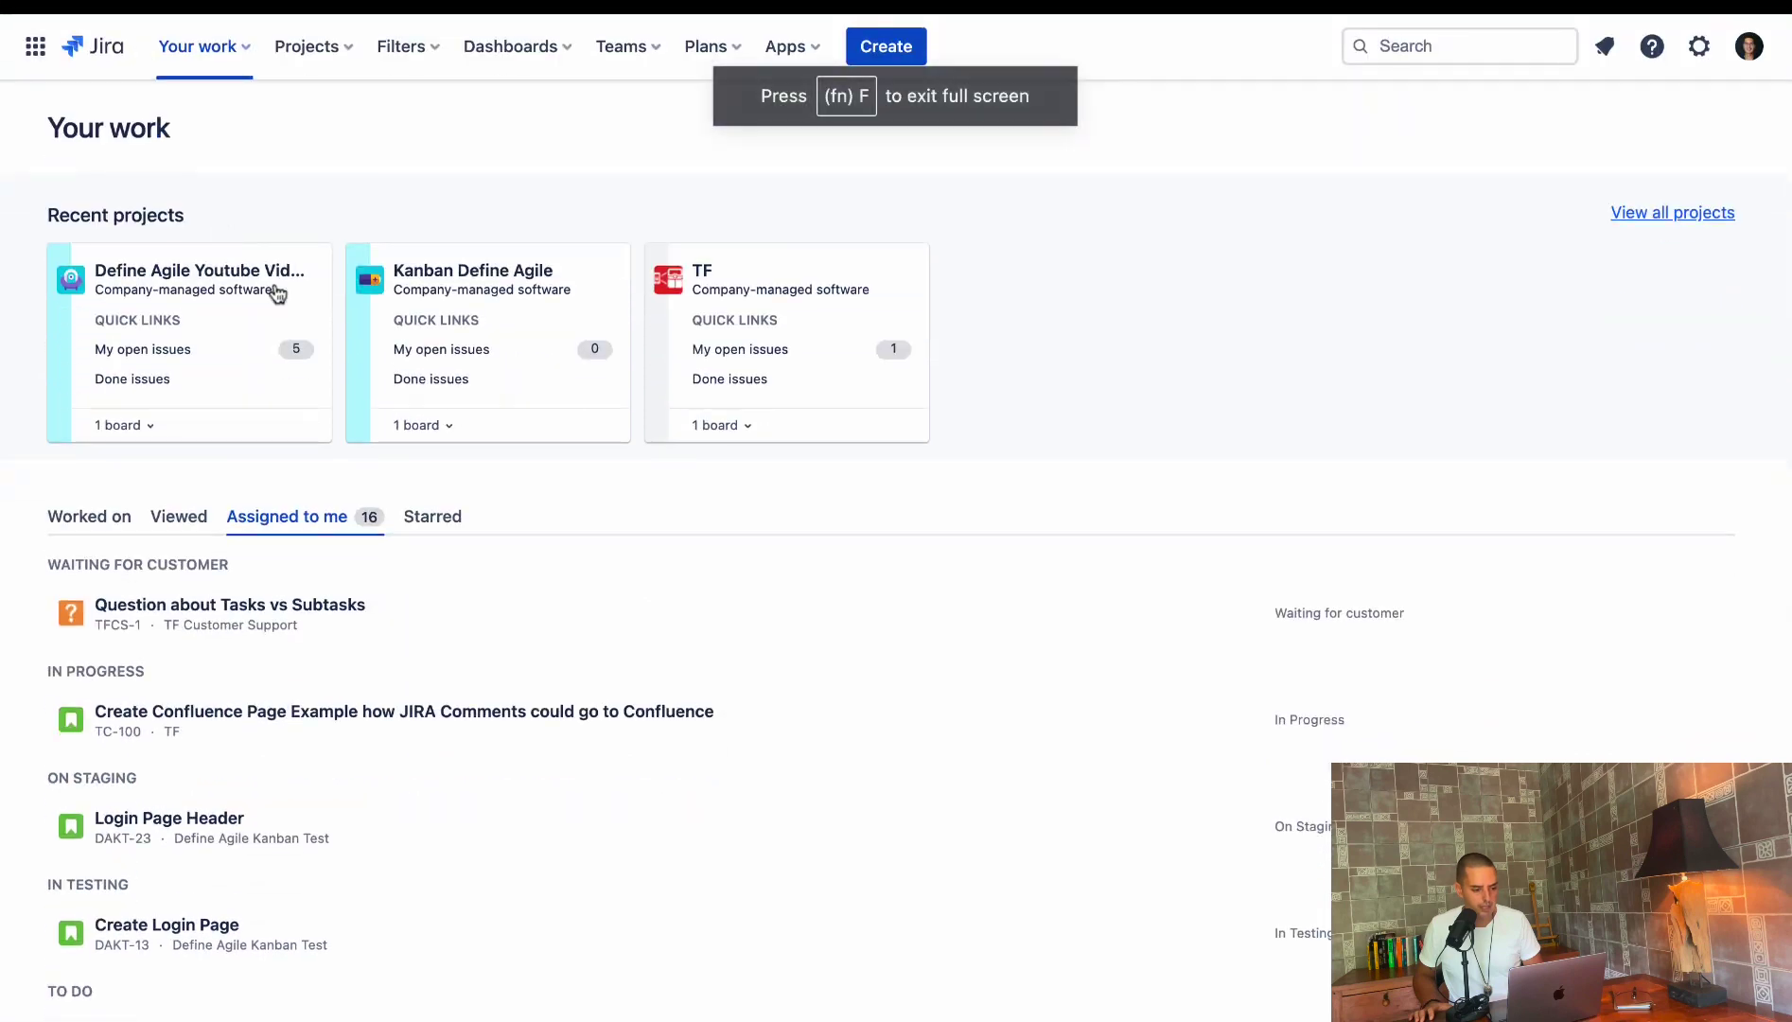
{"action": "left_click", "coordinate": [741, 51]}
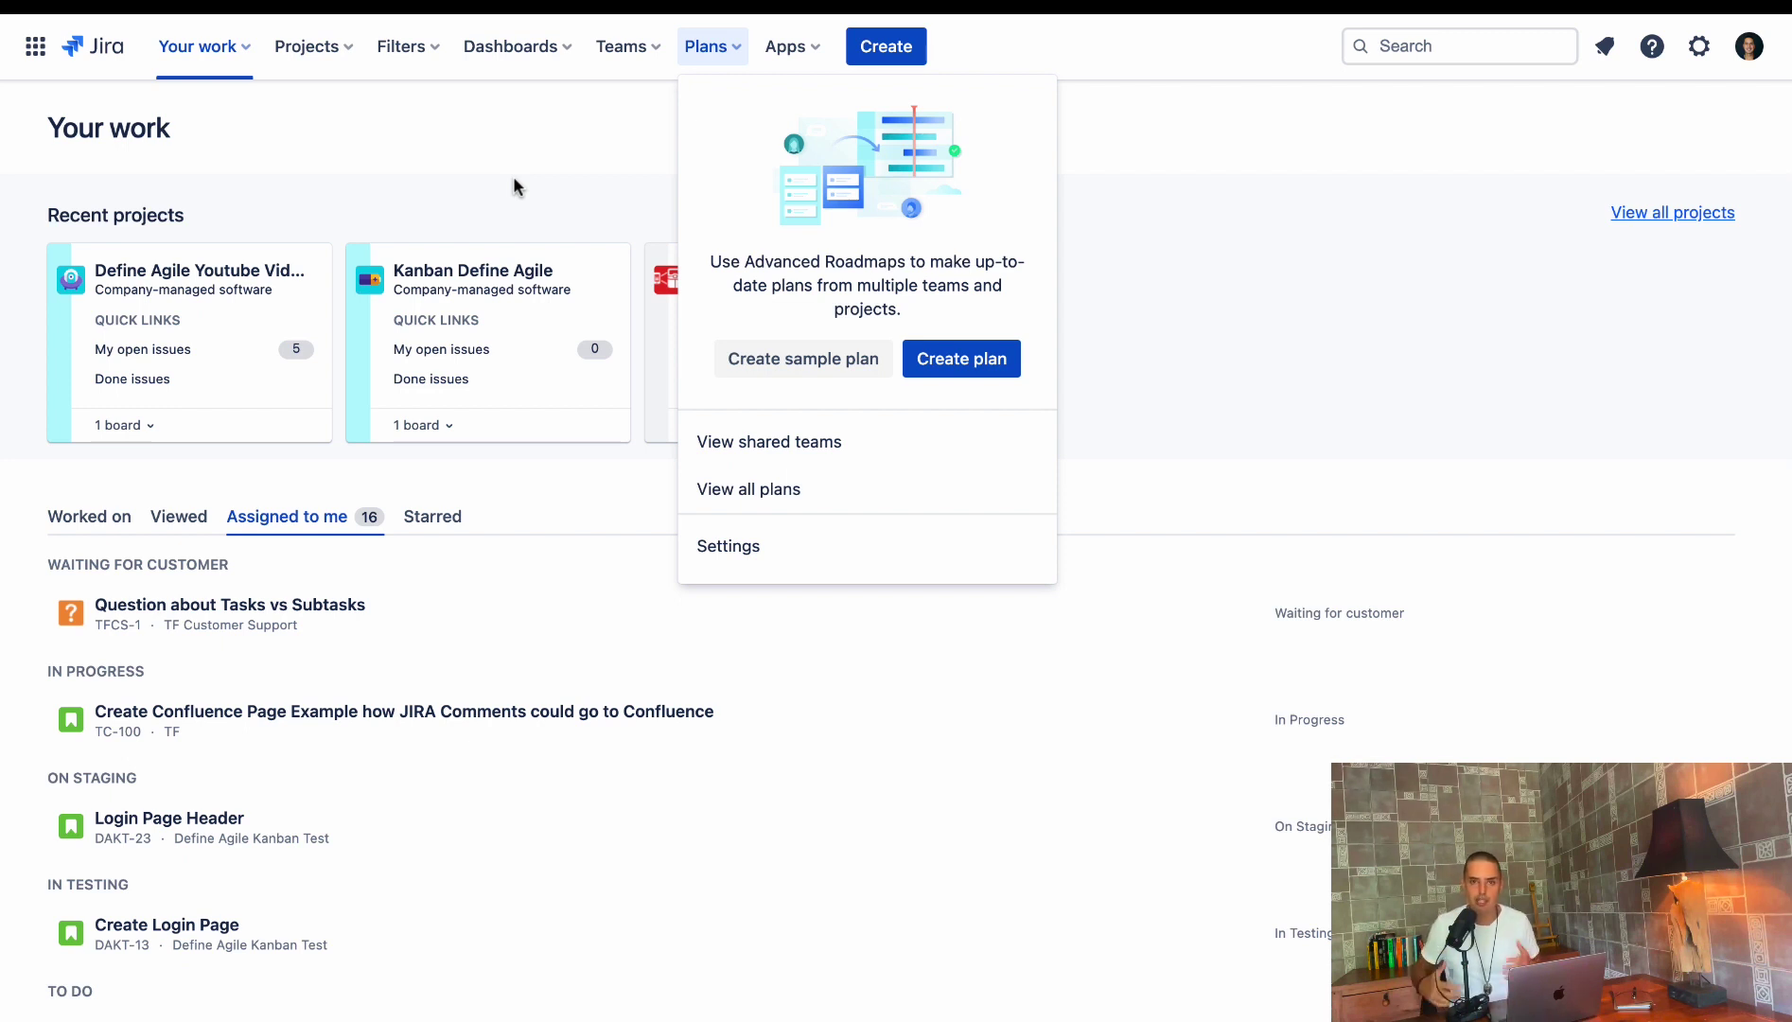
{"action": "left_click", "coordinate": [1198, 134]}
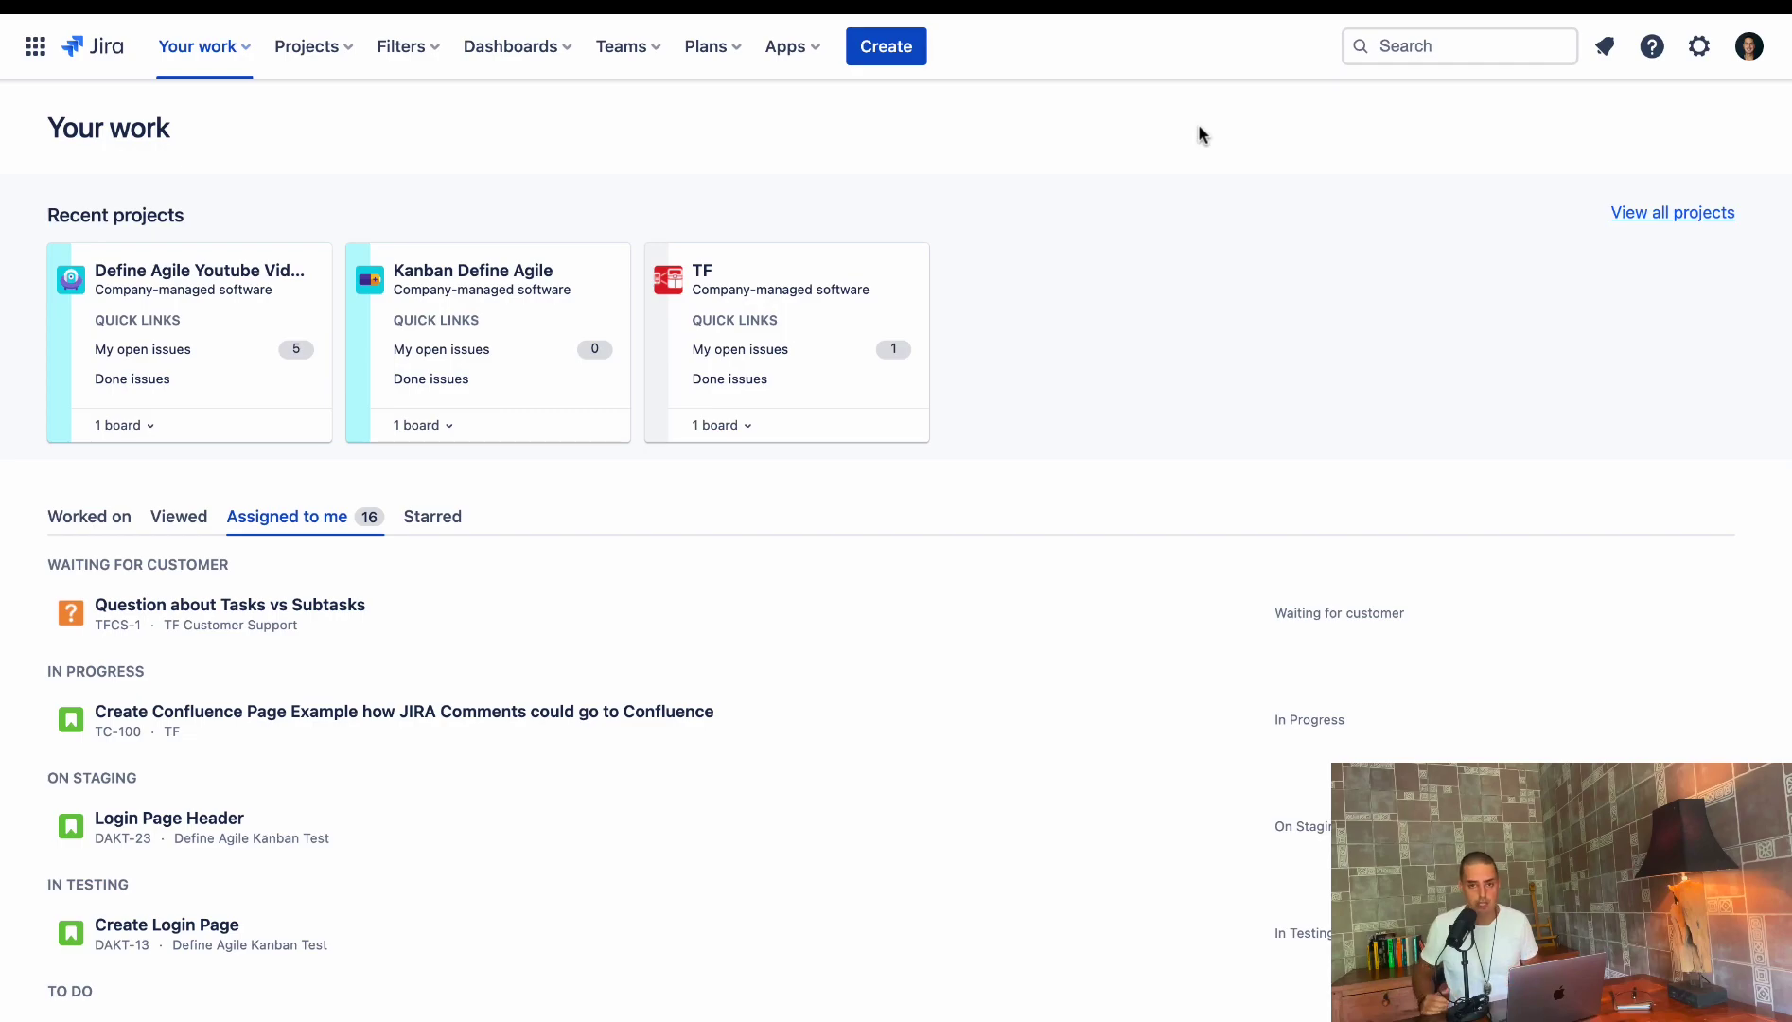